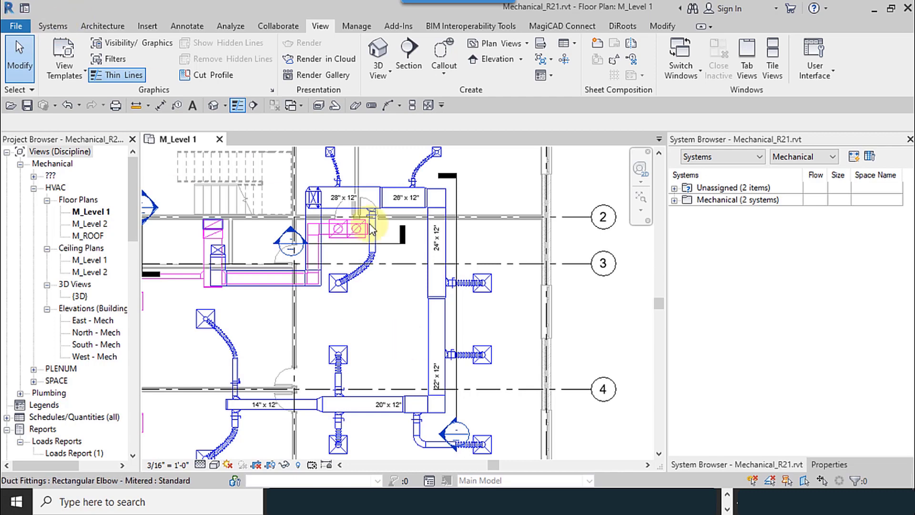
pyautogui.moveTo(395, 327); pyautogui.dragTo(417, 313, button='middle')
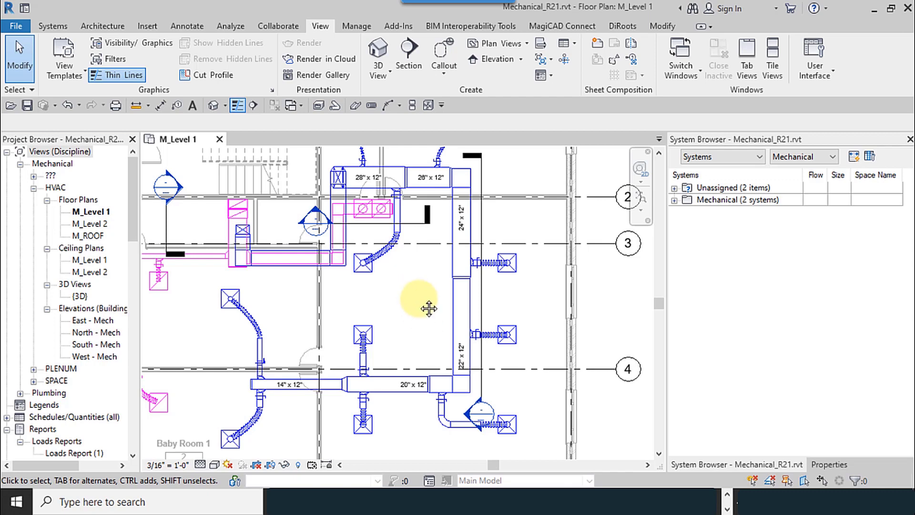
pyautogui.moveTo(428, 306); pyautogui.dragTo(390, 316, button='middle')
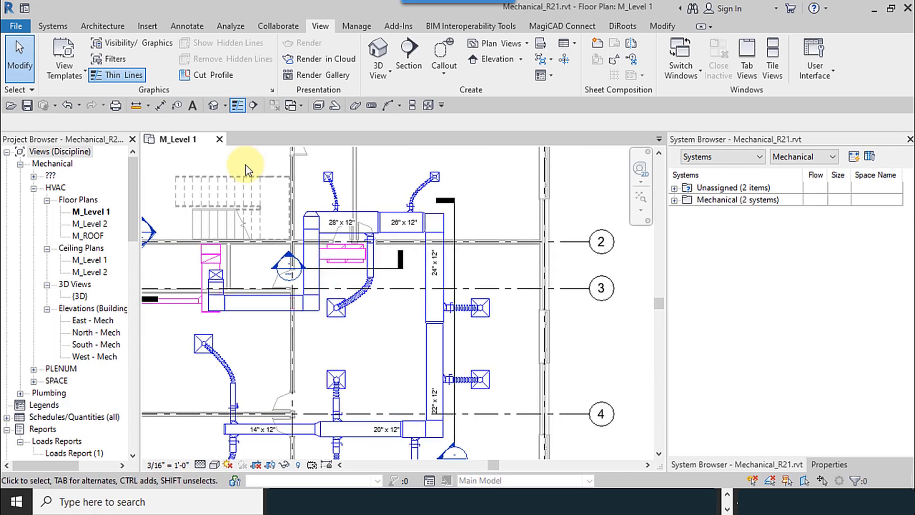
pyautogui.click(55, 29)
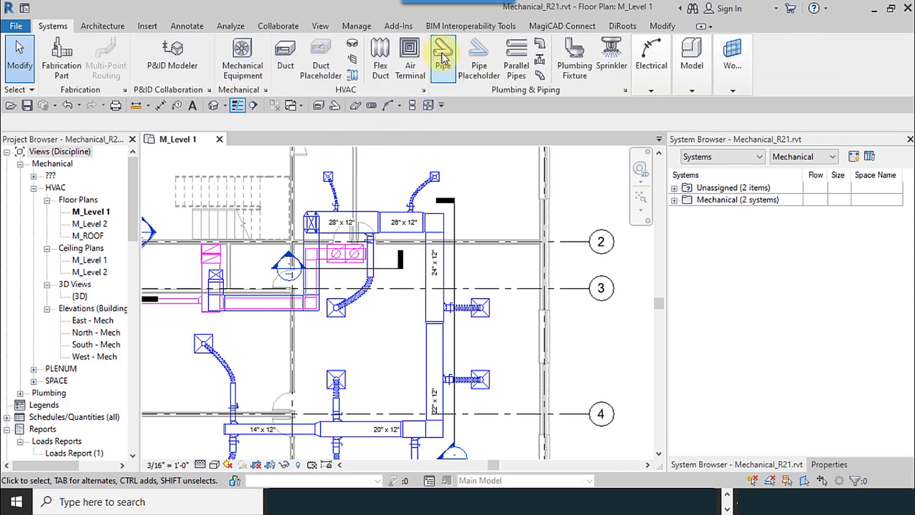
pyautogui.click(102, 25)
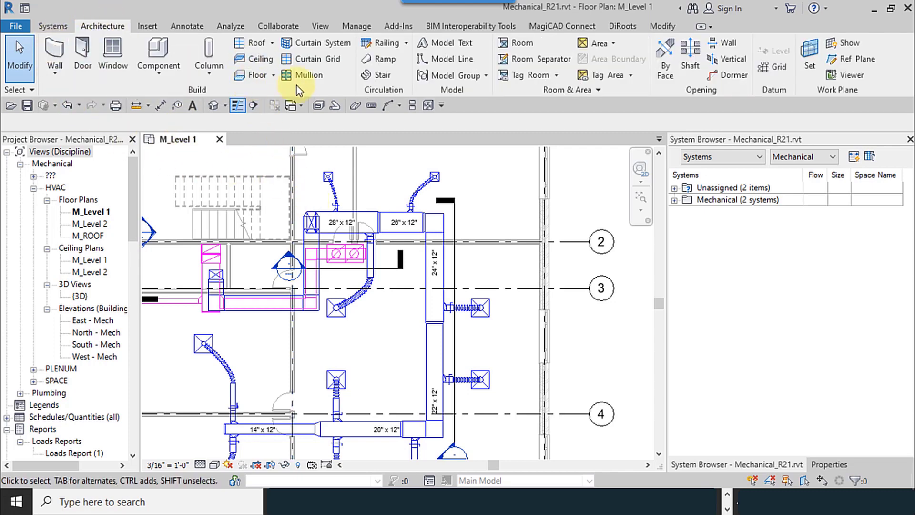
pyautogui.click(52, 26)
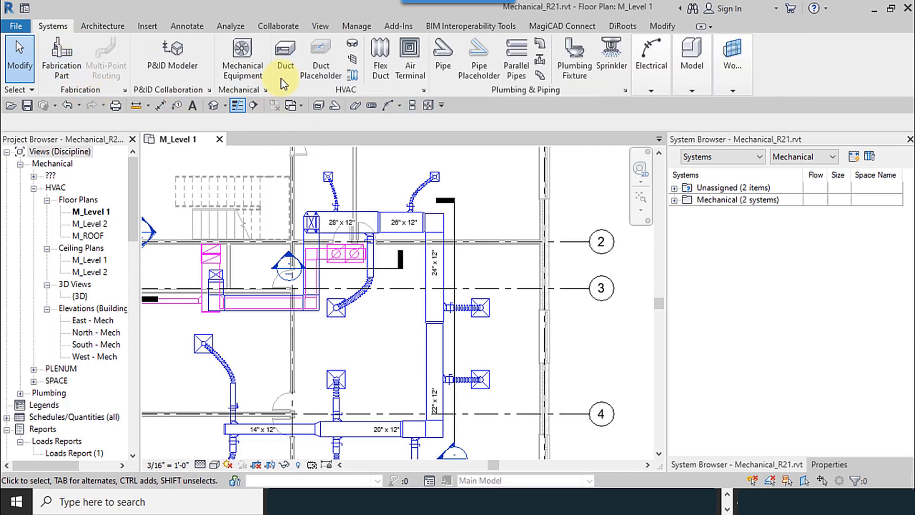
# Review the properties for new ducts and examine the system and rectangular duct types among the project's families.
pyautogui.click(285, 55)
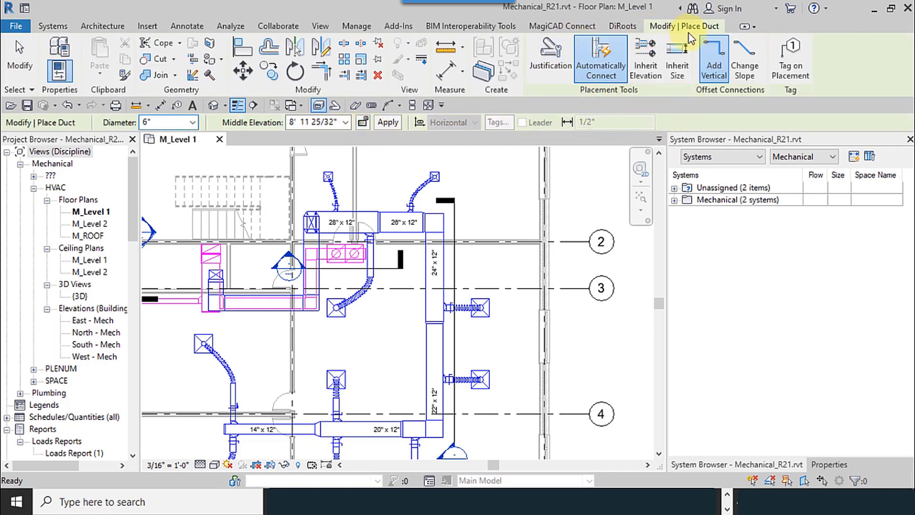
pyautogui.click(828, 464)
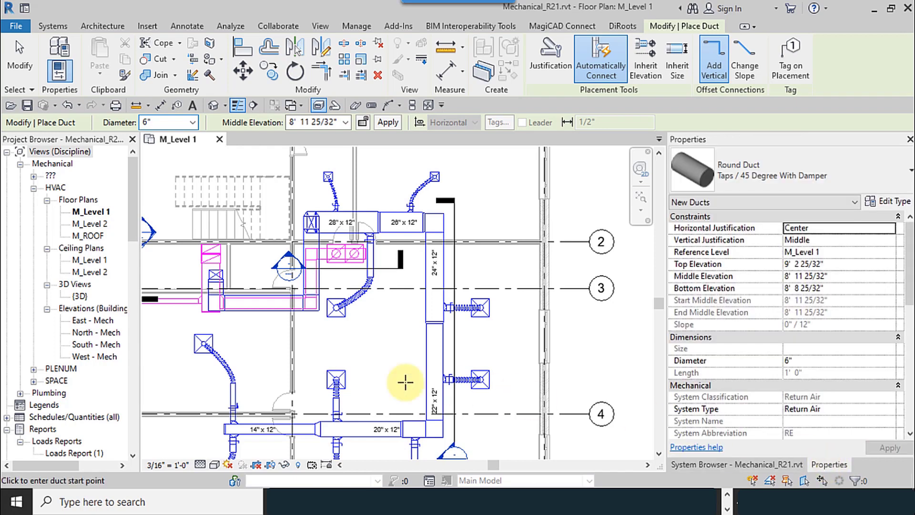
pyautogui.moveTo(133, 212); pyautogui.dragTo(120, 420)
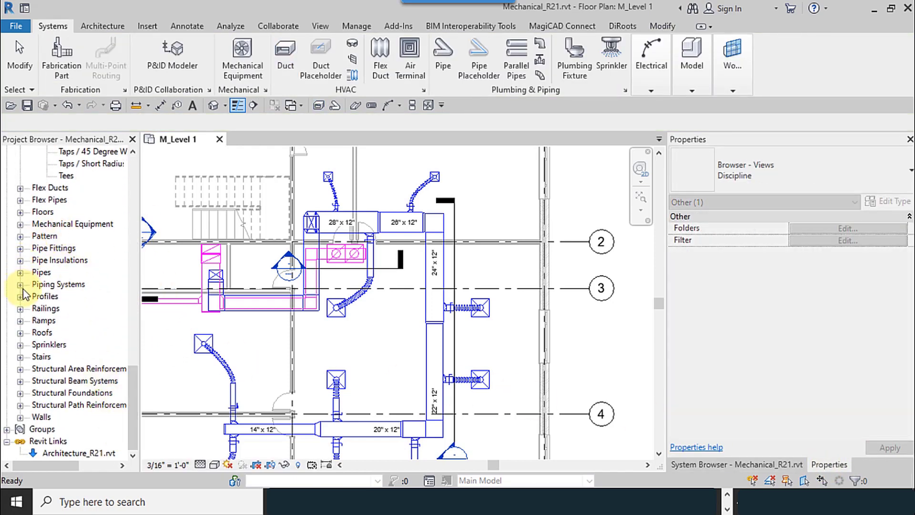
pyautogui.scroll(9, 25, 285)
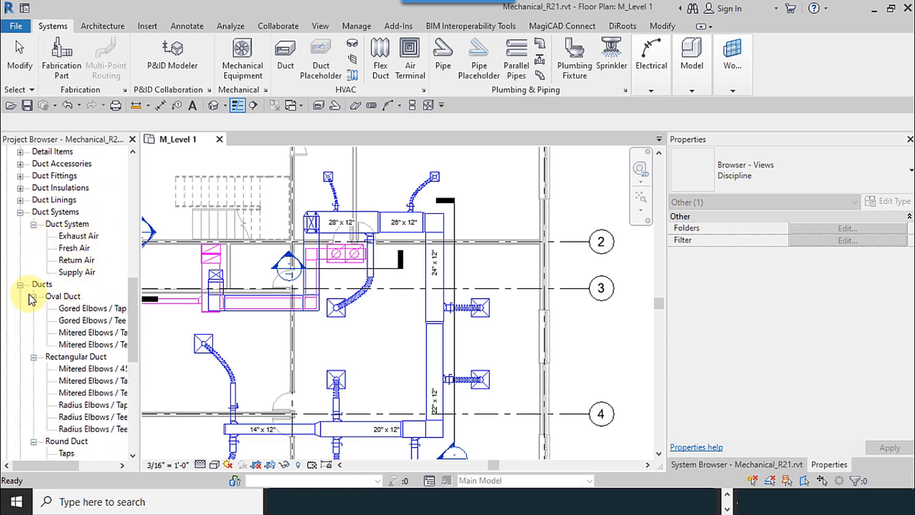
pyautogui.rightClick(81, 385)
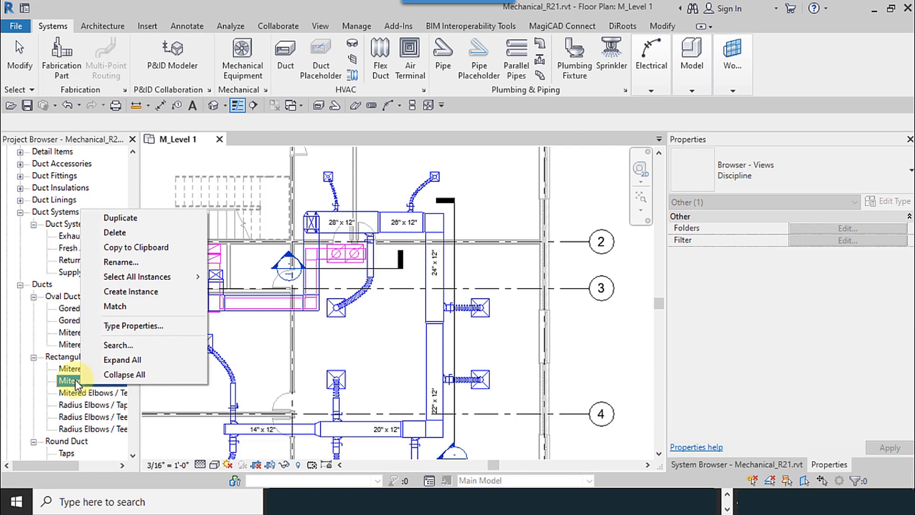
pyautogui.click(373, 136)
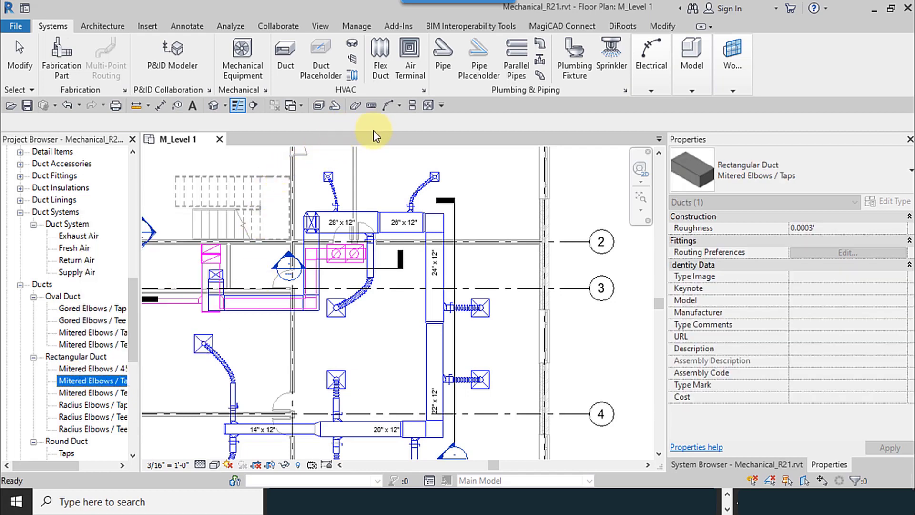
pyautogui.click(23, 58)
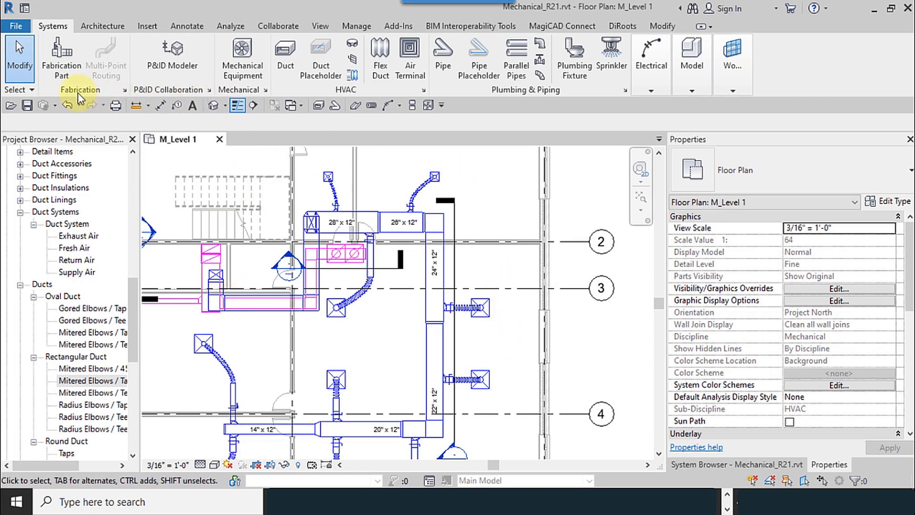
# Examine the placement settings of the Duct and Mechanical Equipment commands without placing any element.
pyautogui.click(289, 57)
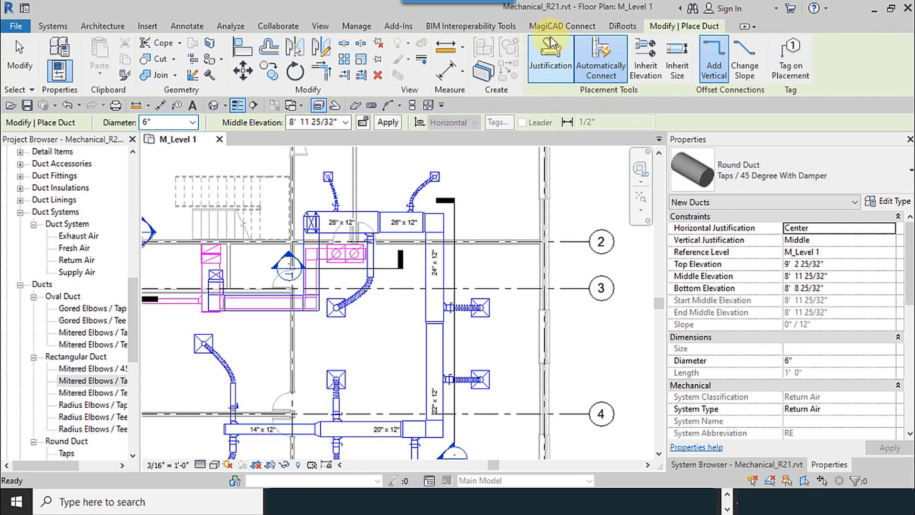
pyautogui.click(11, 64)
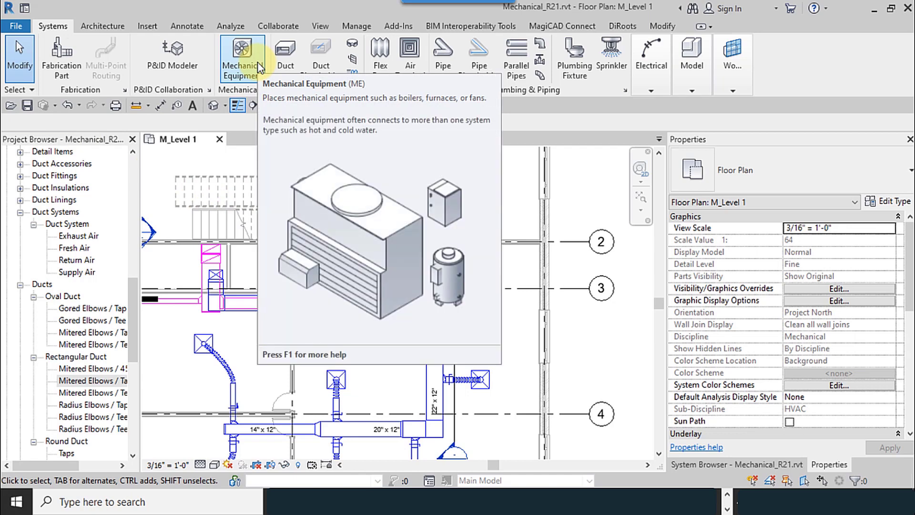
pyautogui.click(258, 63)
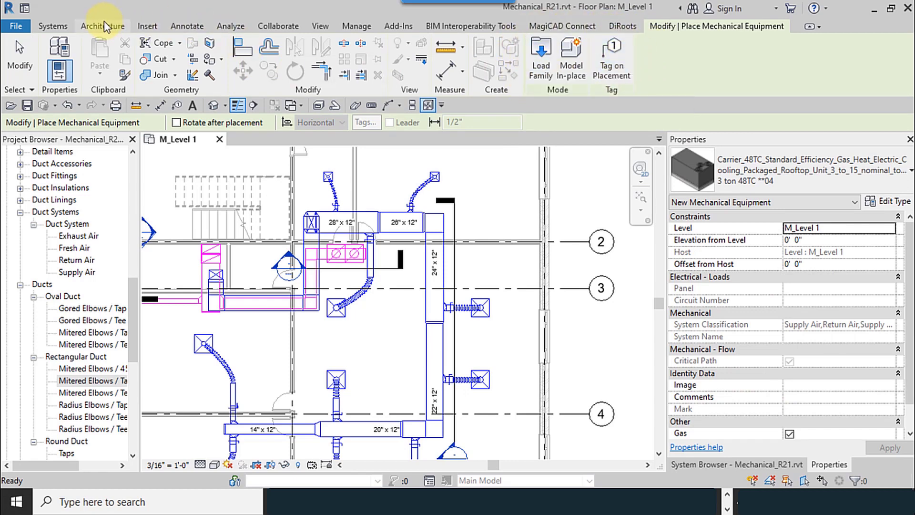
pyautogui.click(53, 26)
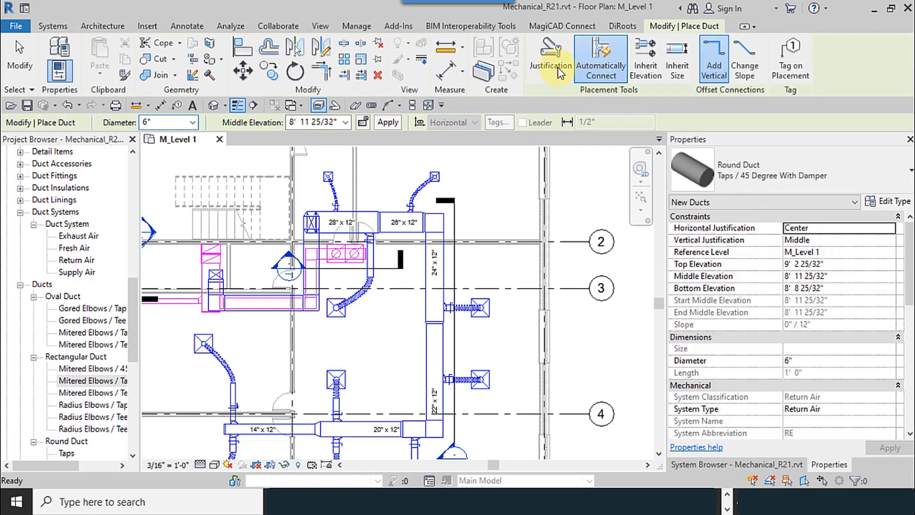
pyautogui.click(30, 53)
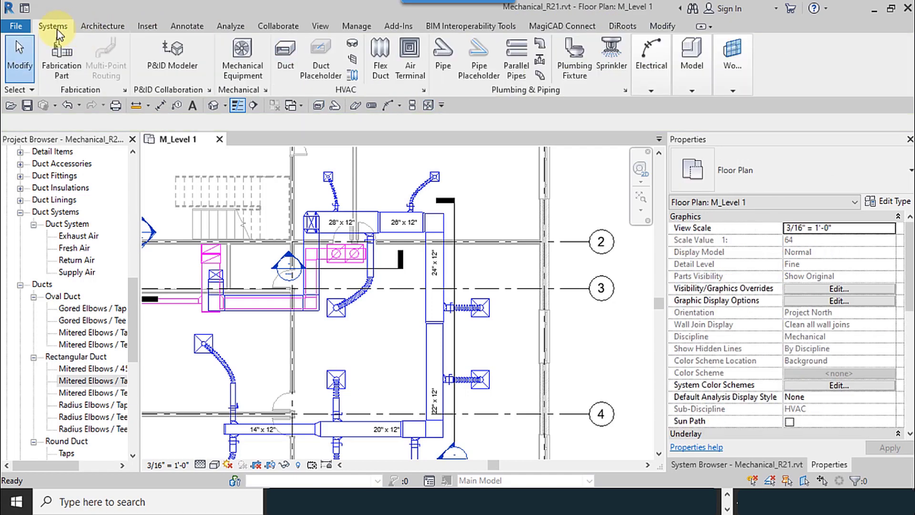
pyautogui.click(242, 55)
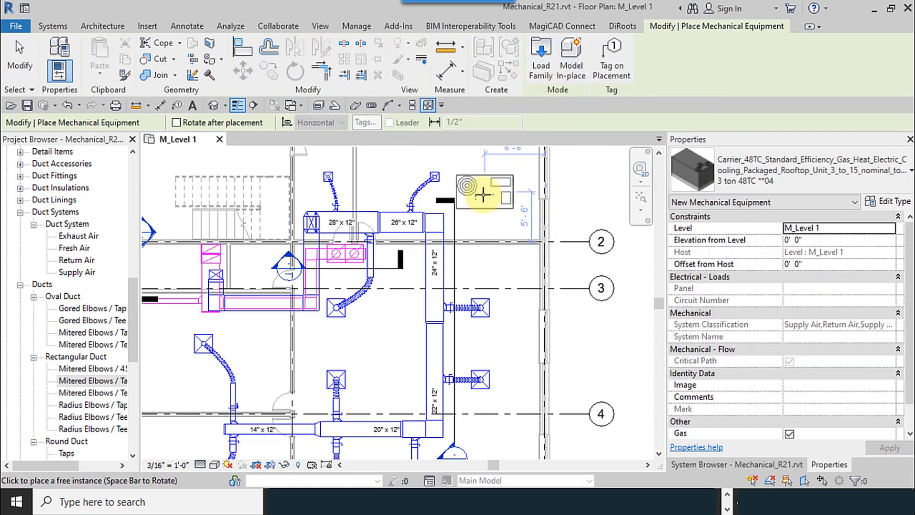
pyautogui.click(9, 57)
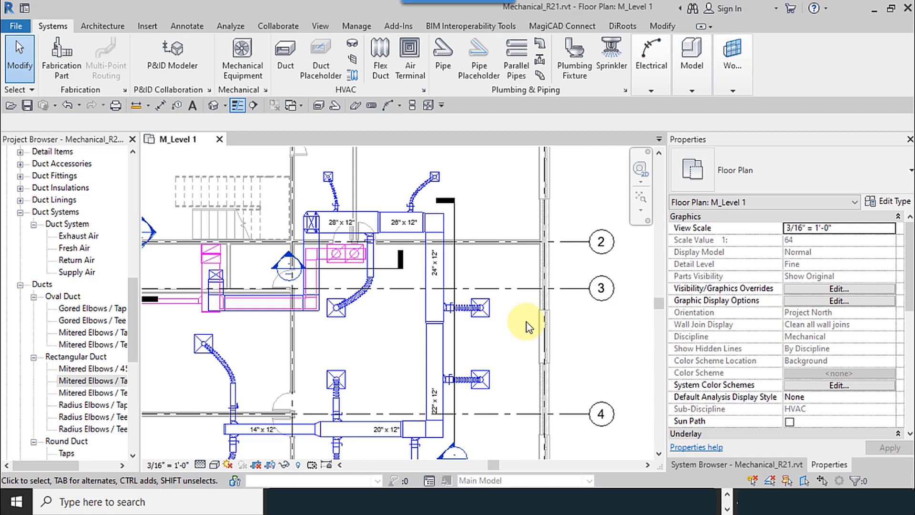
# Review the Electrical family categories, such as Data Devices, offered for an in-place model and leave without creating one.
pyautogui.click(104, 27)
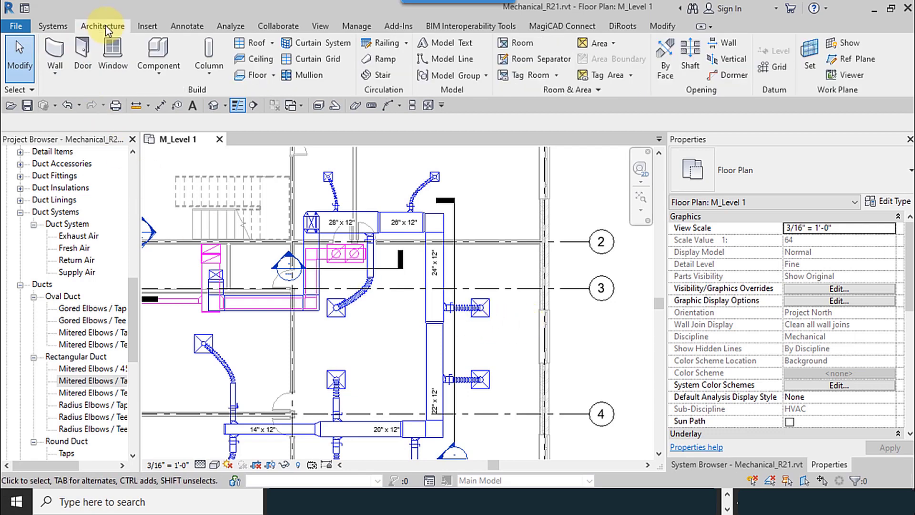
pyautogui.click(167, 74)
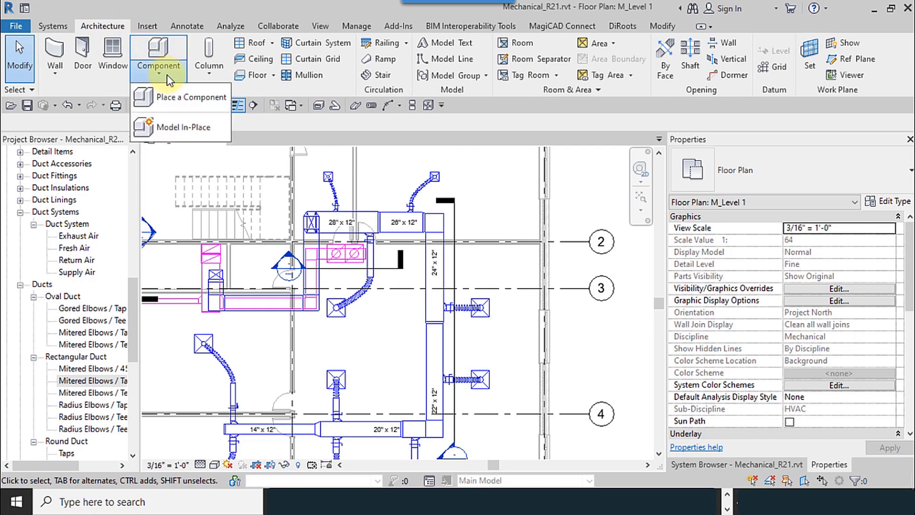
pyautogui.click(184, 127)
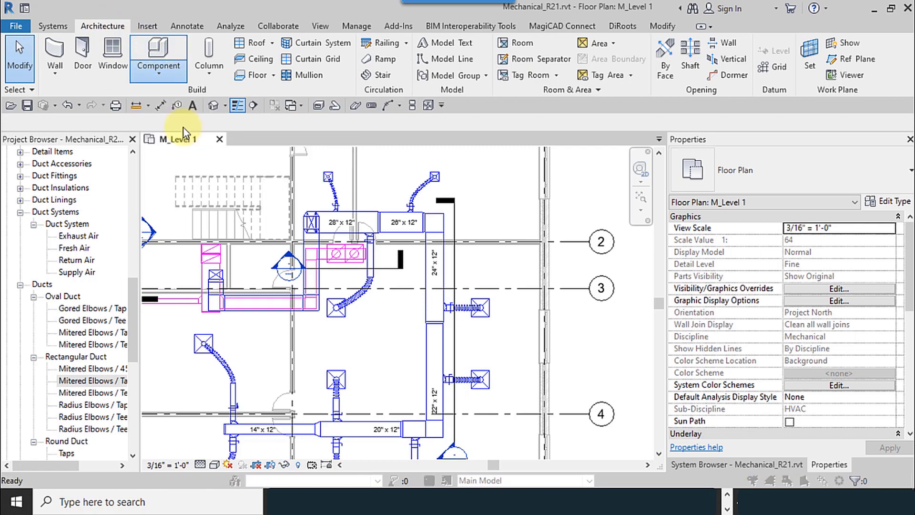
pyautogui.moveTo(334, 83); pyautogui.dragTo(535, 46)
pyautogui.click(411, 138)
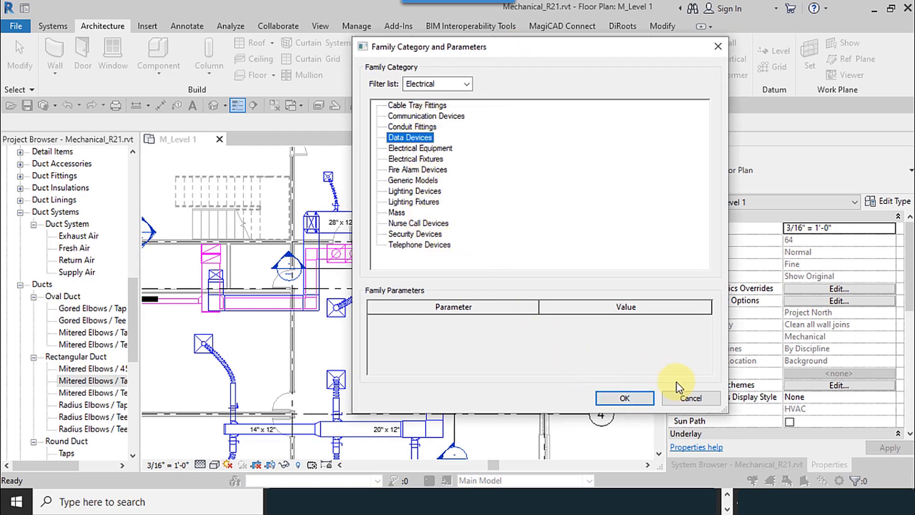
pyautogui.click(686, 399)
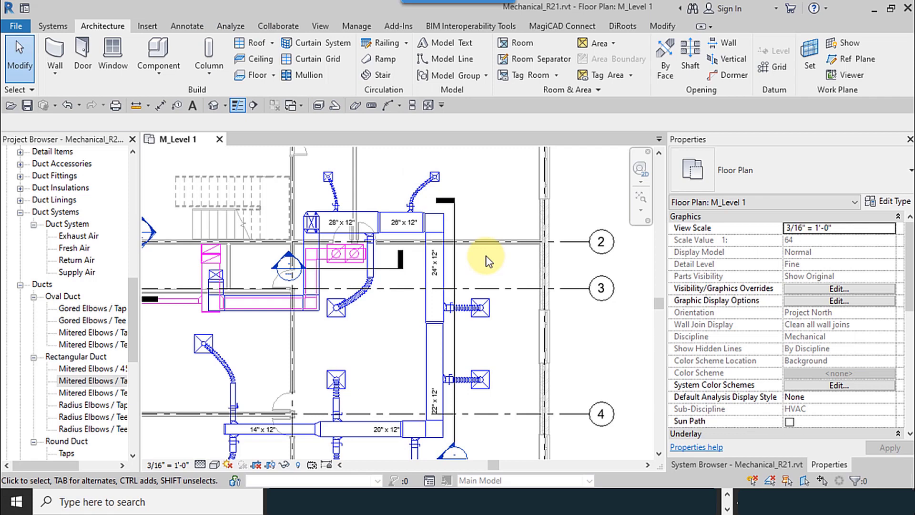
pyautogui.click(175, 72)
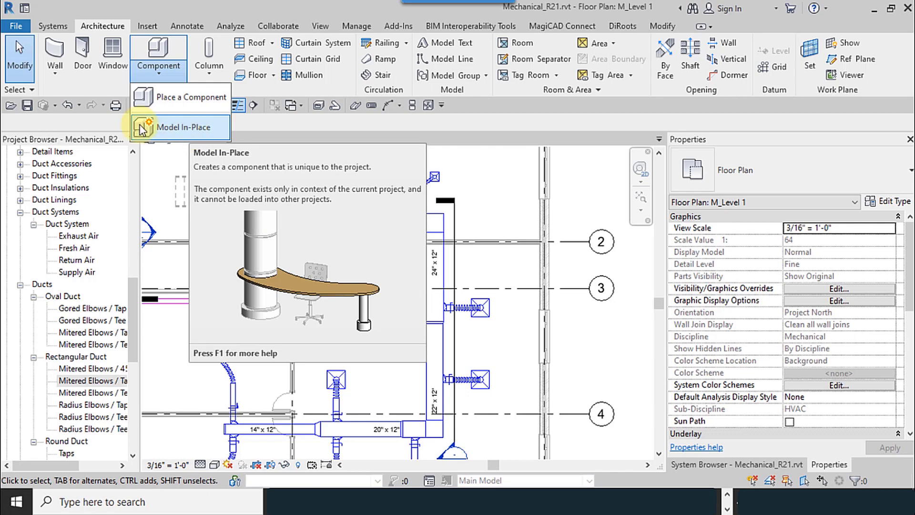
pyautogui.click(110, 122)
pyautogui.scroll(-4, 388, 205)
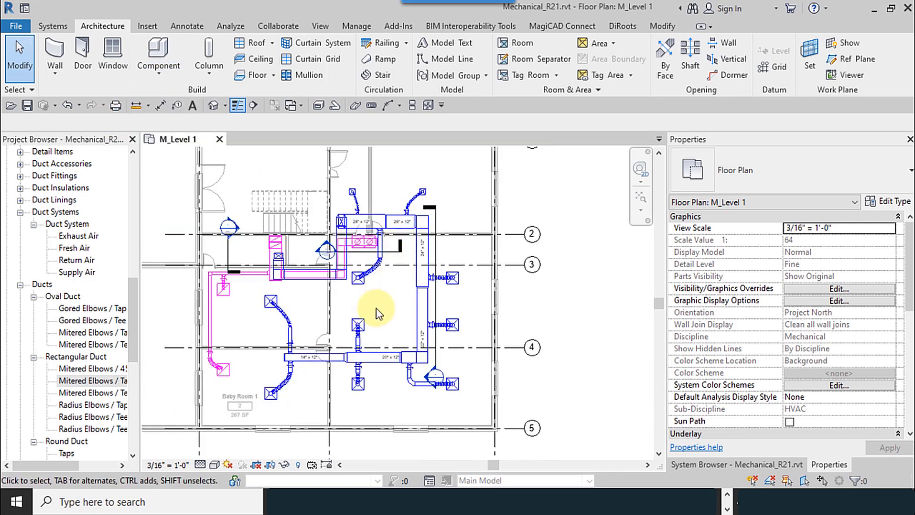
pyautogui.moveTo(374, 310); pyautogui.dragTo(384, 260, button='middle')
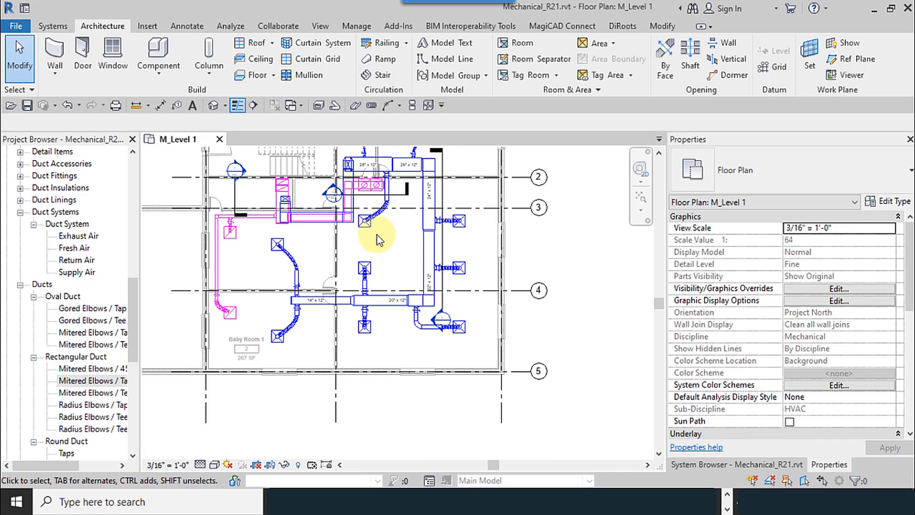
pyautogui.scroll(2, 376, 236)
pyautogui.moveTo(396, 291); pyautogui.dragTo(409, 301, button='middle')
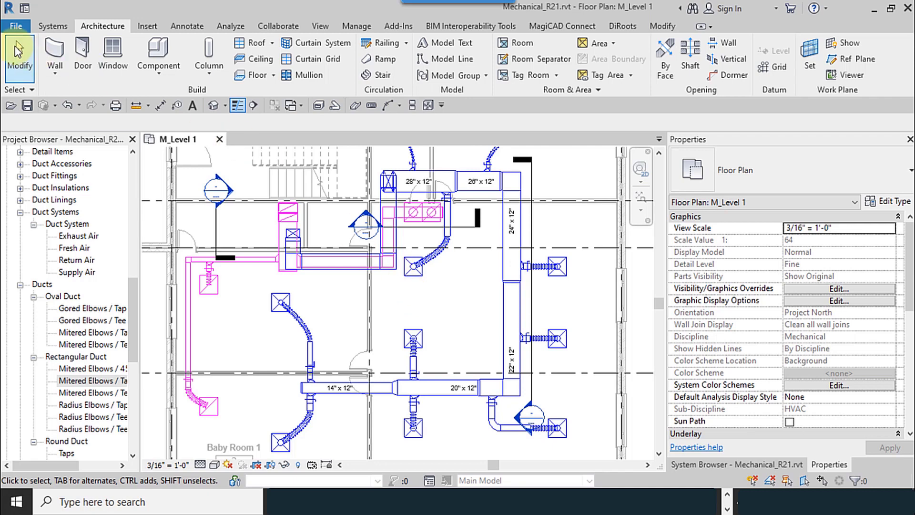
# Create a new family from the English-Imperial template Generic Model face based.rft and open its default 3D view.
pyautogui.click(16, 27)
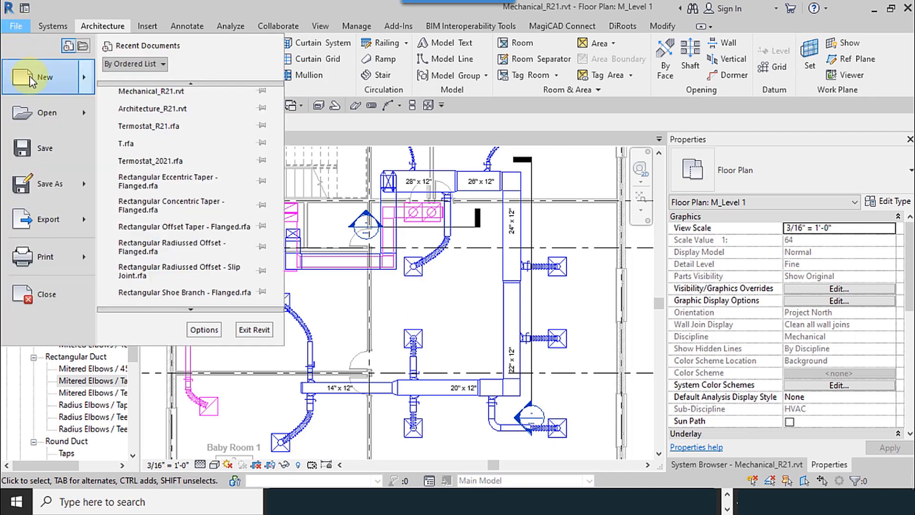
pyautogui.moveTo(30, 78)
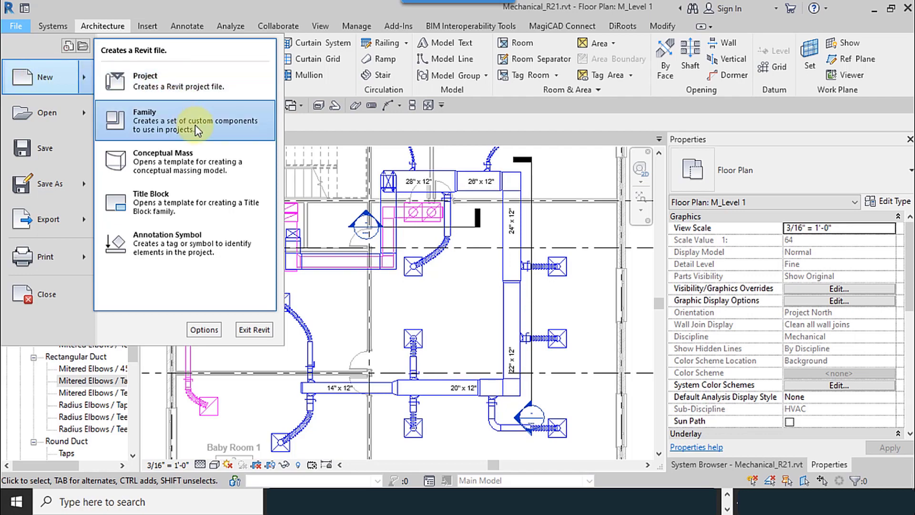
pyautogui.click(162, 121)
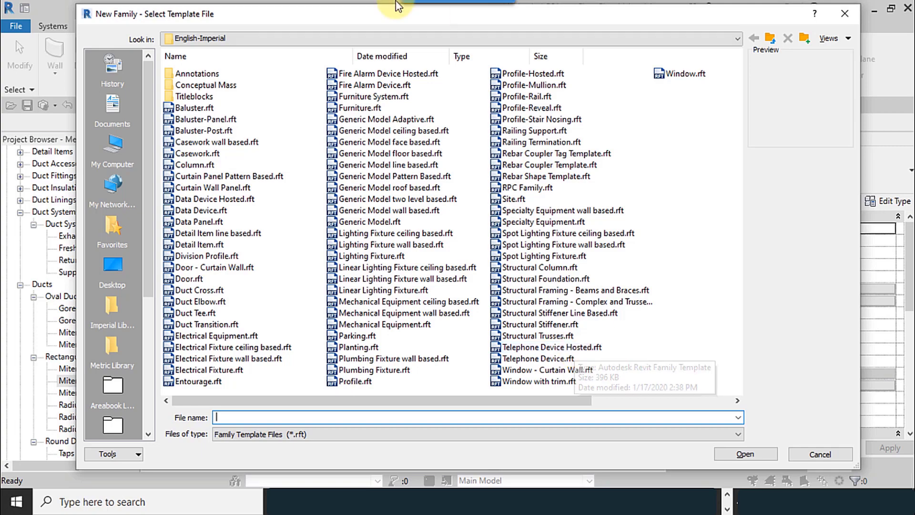
pyautogui.moveTo(75, 6); pyautogui.dragTo(137, 27)
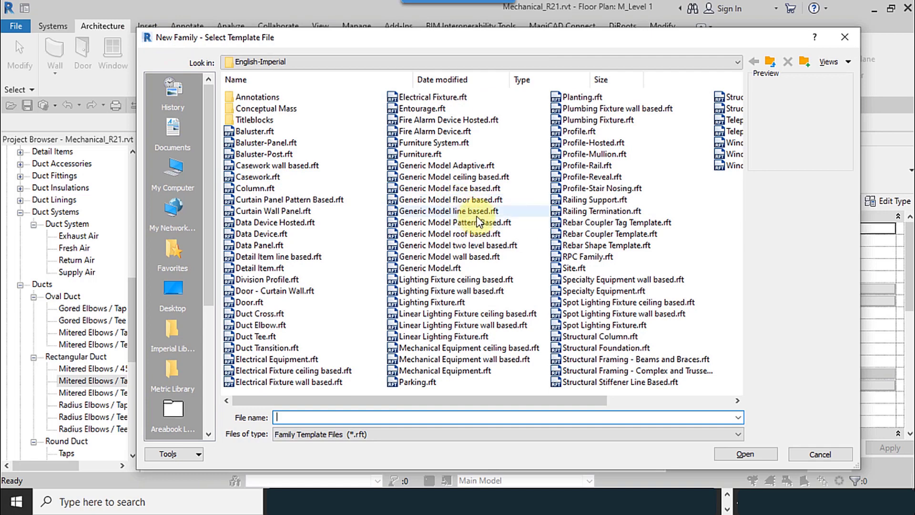
pyautogui.click(456, 190)
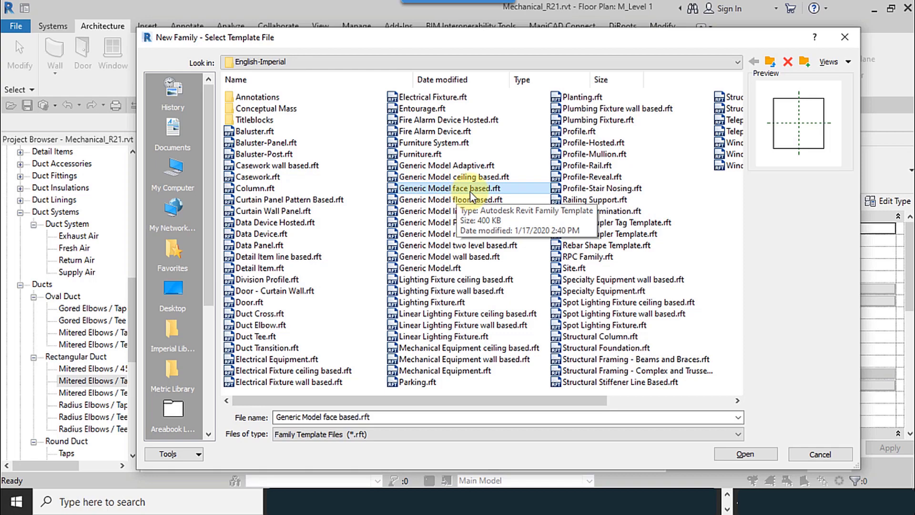
pyautogui.click(744, 453)
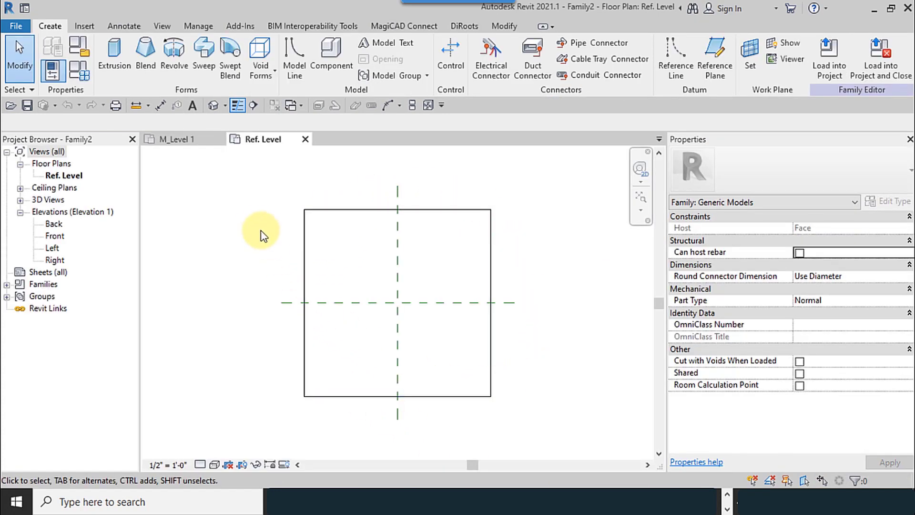
pyautogui.click(213, 105)
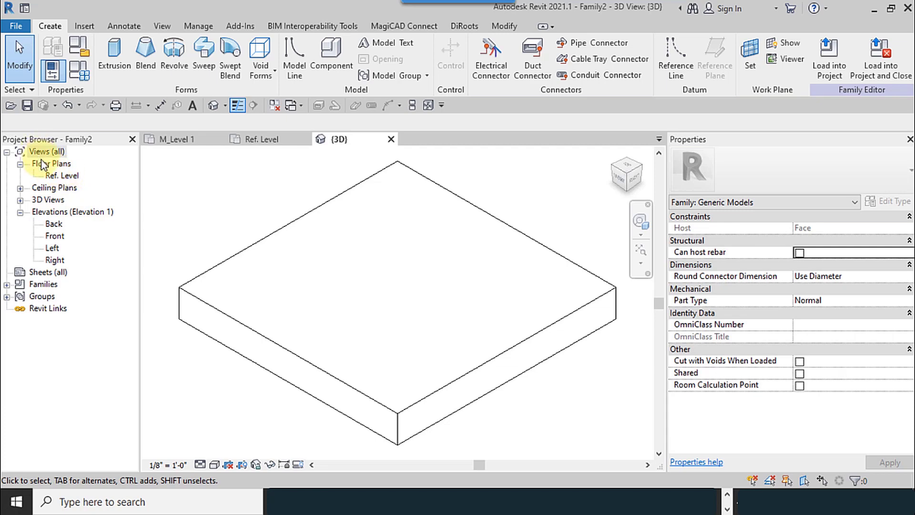
# Open the Ref. Level floor plan and review the properties of the Ref. Level ceiling plan and the Back, Front, Left and Right elevations.
pyautogui.click(61, 175)
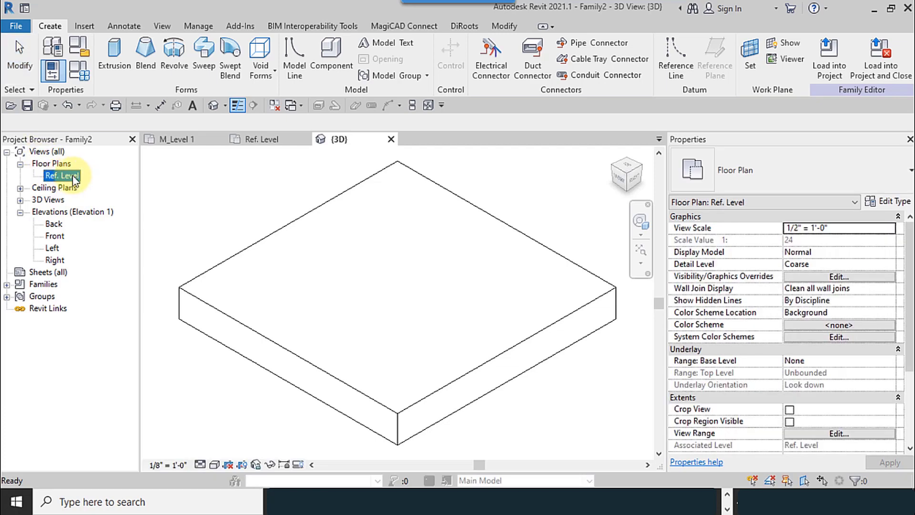
pyautogui.doubleClick(72, 175)
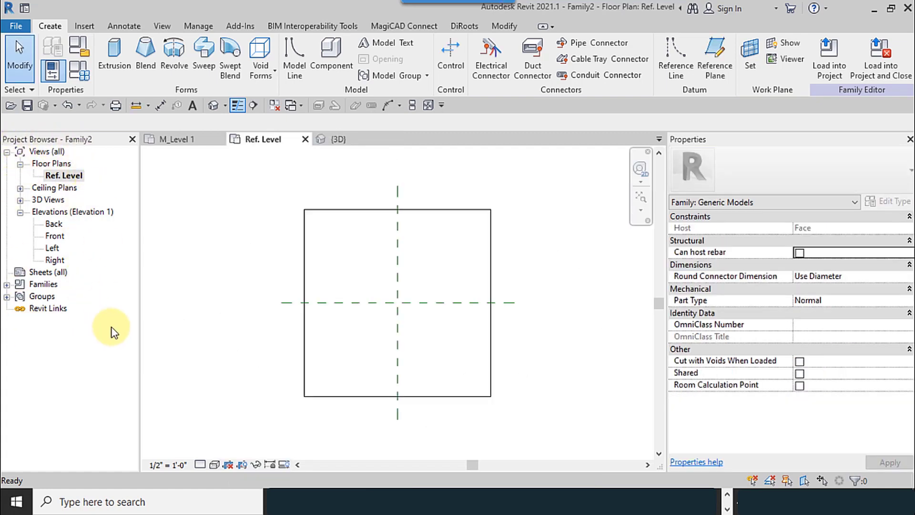
pyautogui.click(20, 188)
pyautogui.click(63, 175)
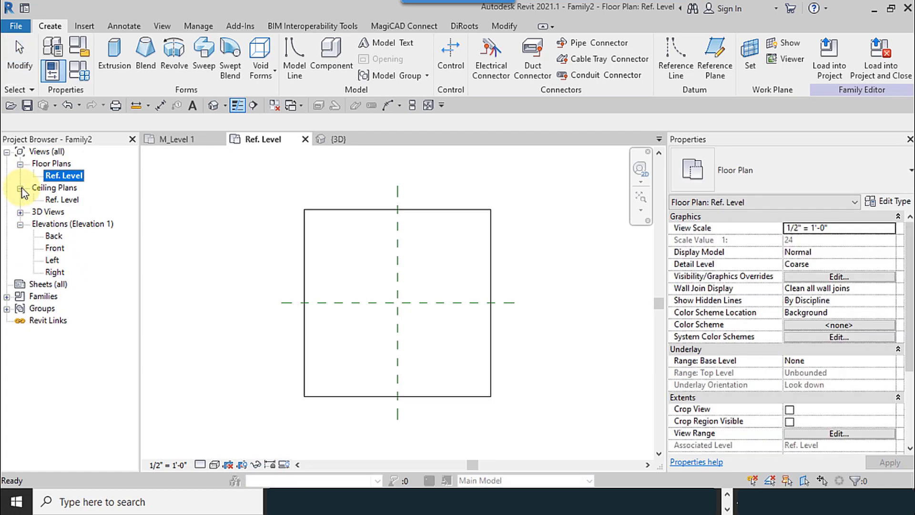
pyautogui.click(60, 200)
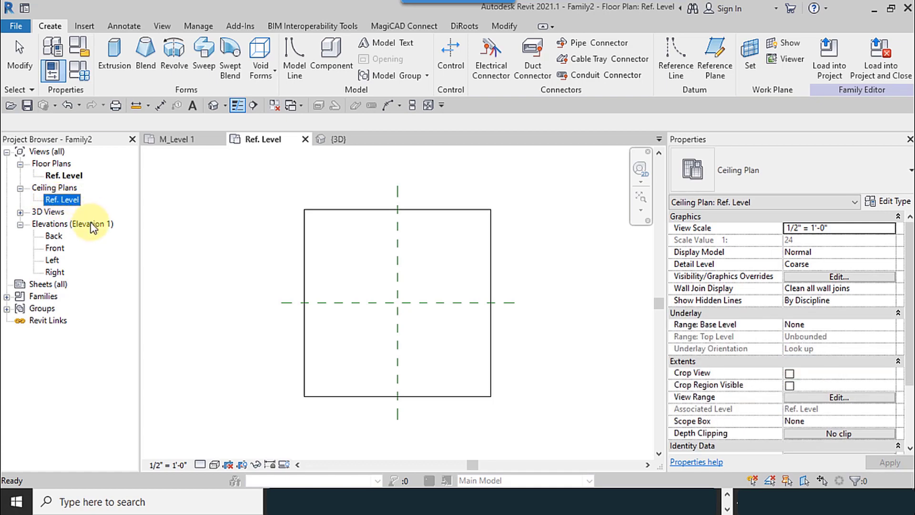
pyautogui.click(53, 235)
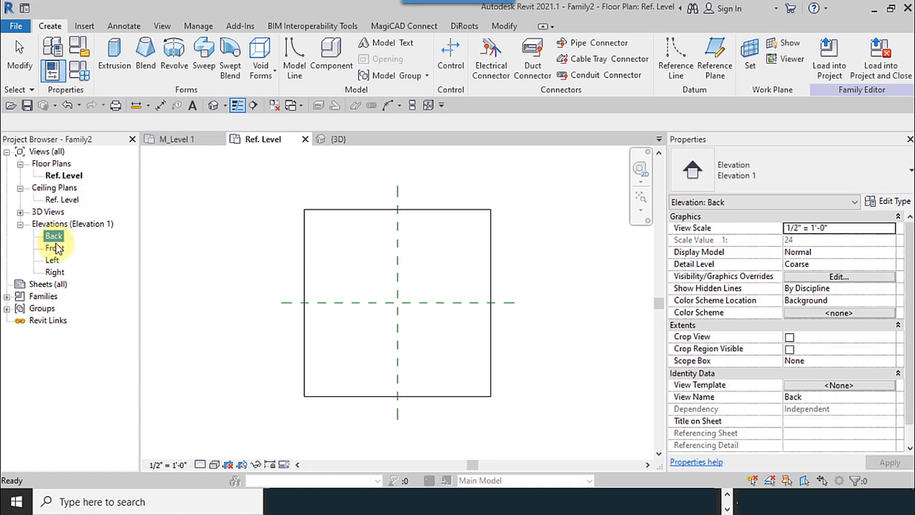
pyautogui.click(54, 247)
pyautogui.click(52, 260)
pyautogui.click(56, 272)
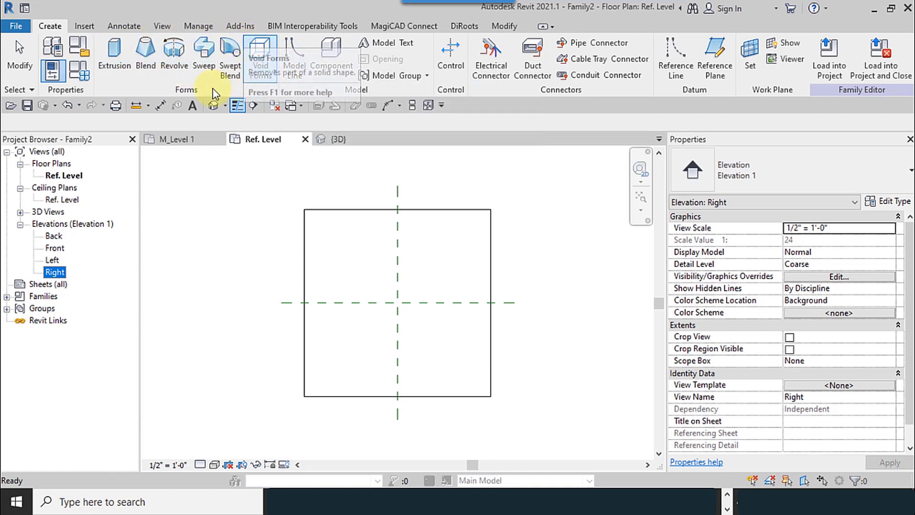
# Review the available void form types, such as Void Extrusion and Void Blend, without creating one.
pyautogui.click(261, 59)
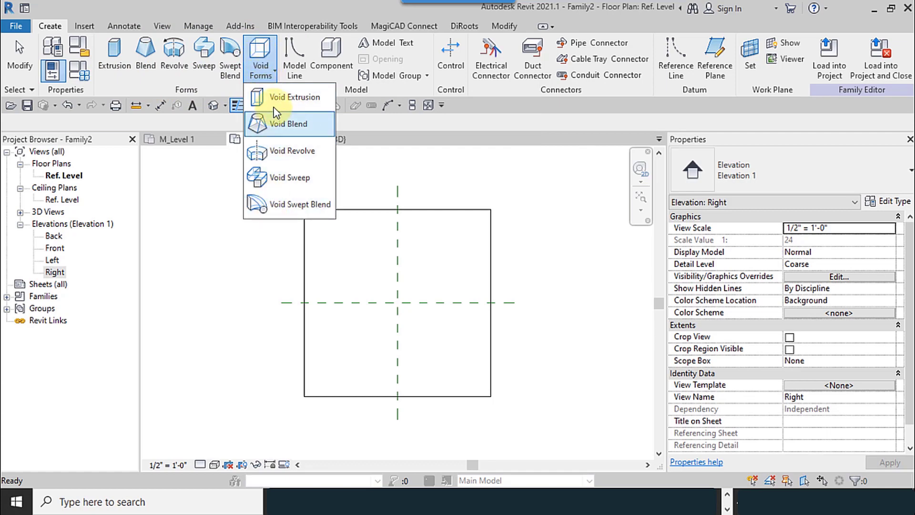
pyautogui.click(212, 124)
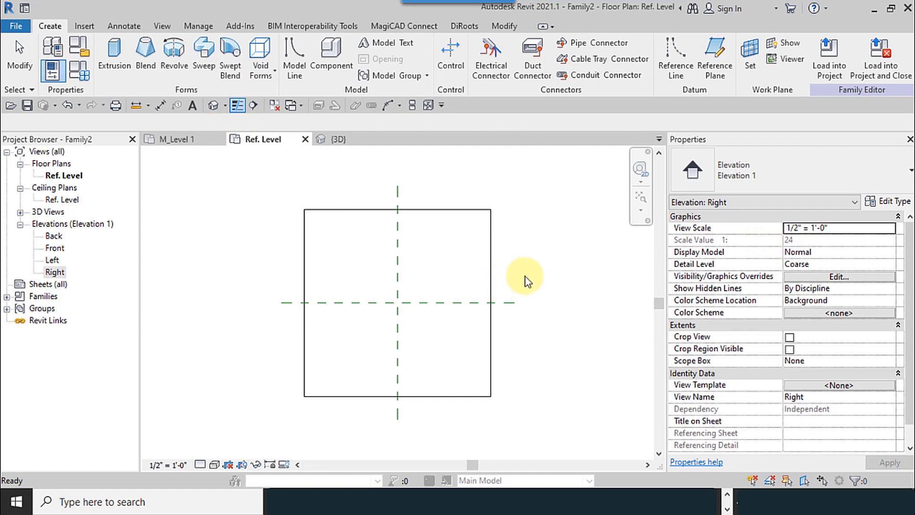
# Examine the properties of the Center (Front/Back) and Center (Left/Right) reference planes, and leave both deselected.
pyautogui.click(418, 312)
pyautogui.scroll(2, 419, 313)
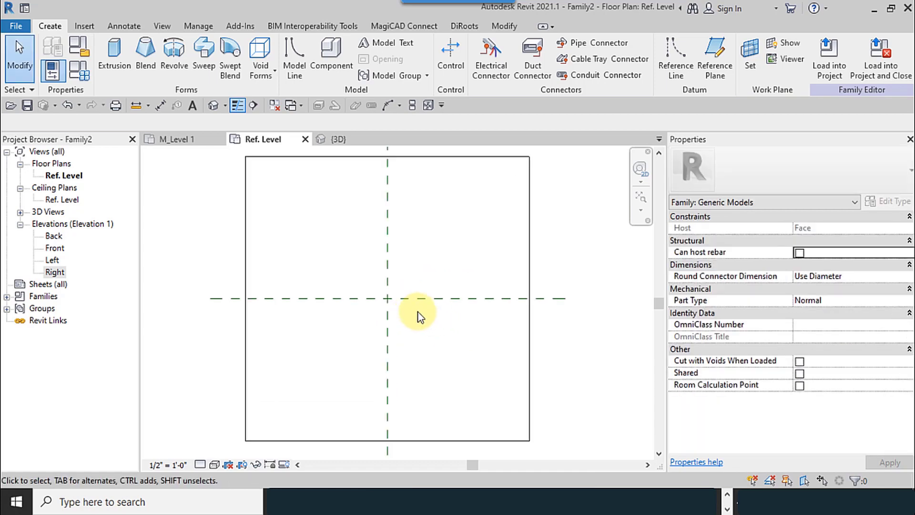
pyautogui.scroll(1, 418, 312)
pyautogui.scroll(-3, 347, 300)
pyautogui.moveTo(355, 333); pyautogui.dragTo(393, 322, button='middle')
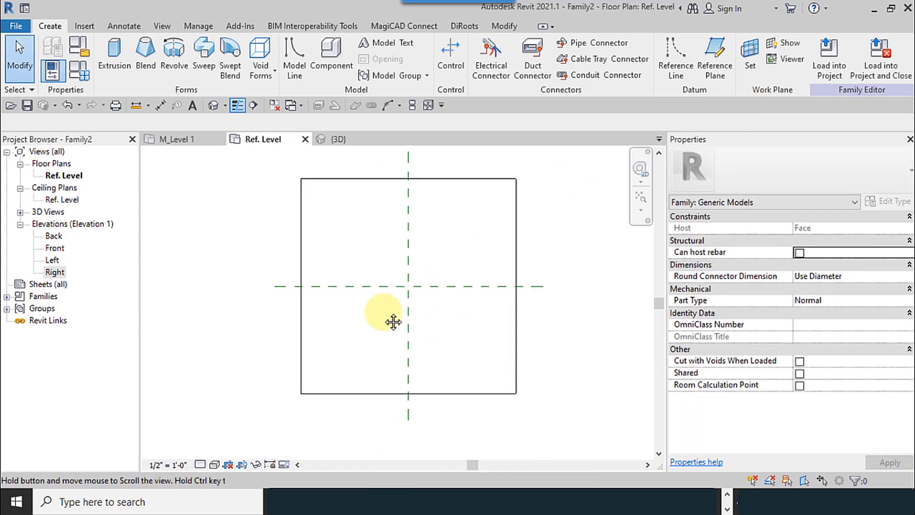
pyautogui.scroll(2, 402, 293)
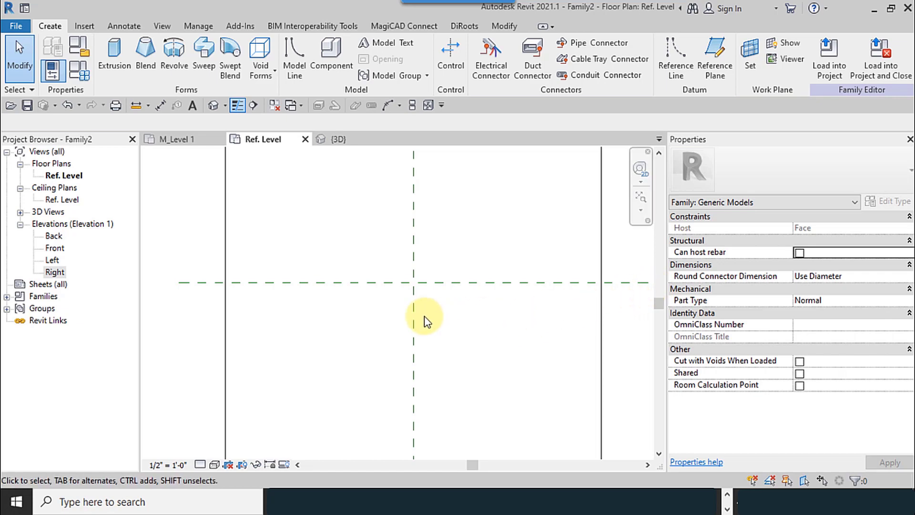
pyautogui.scroll(-2, 313, 324)
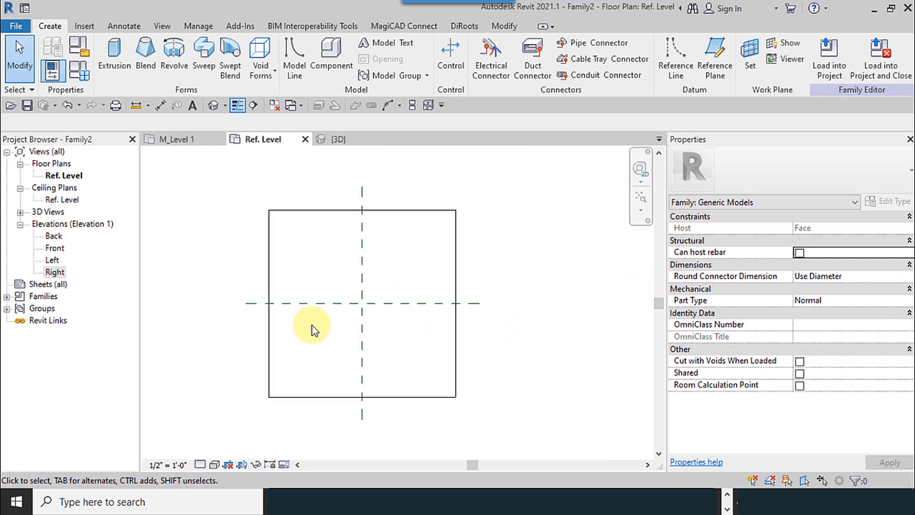
pyautogui.click(524, 304)
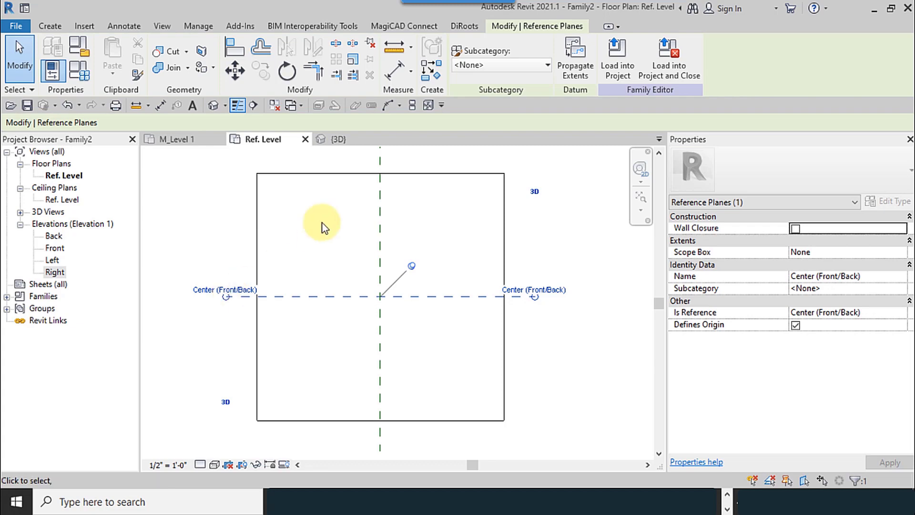
pyautogui.click(380, 212)
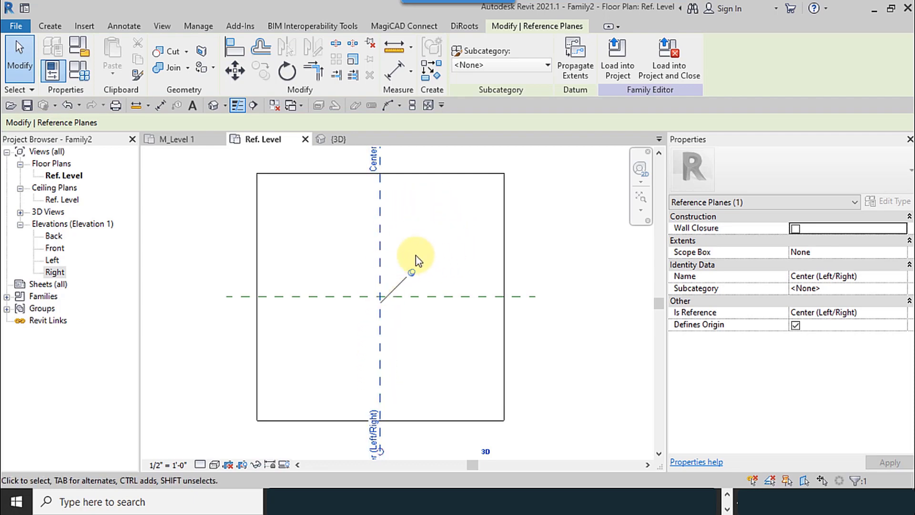
pyautogui.click(324, 296)
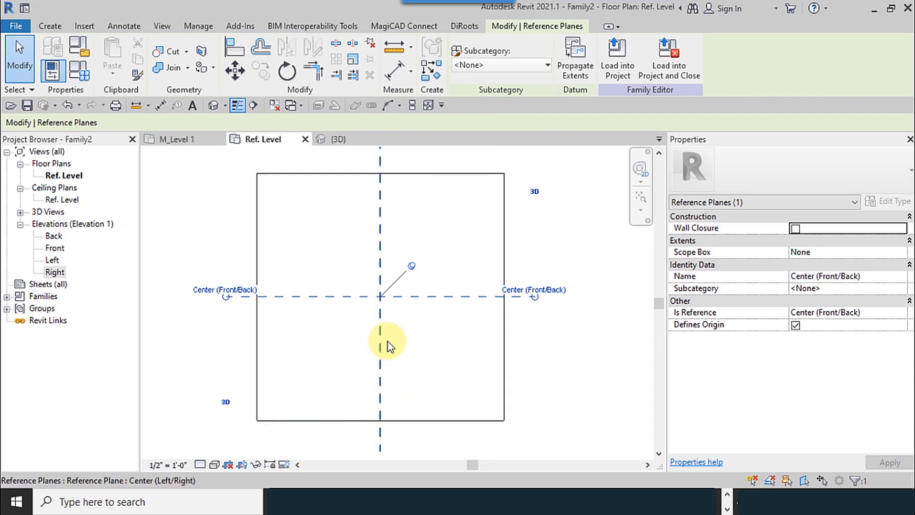
pyautogui.click(441, 193)
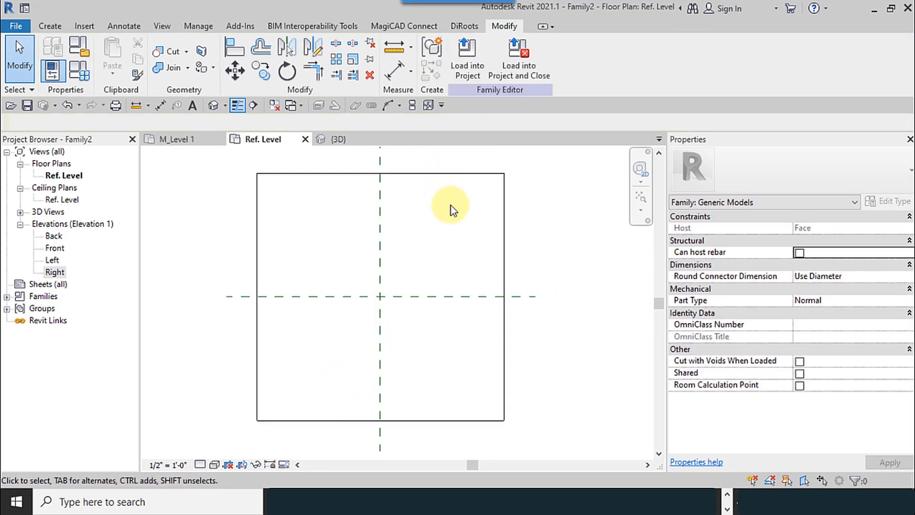
# Draw two horizontal reference planes, one about 8" above and one about 3" below the Center (Front/Back) plane.
pyautogui.click(50, 28)
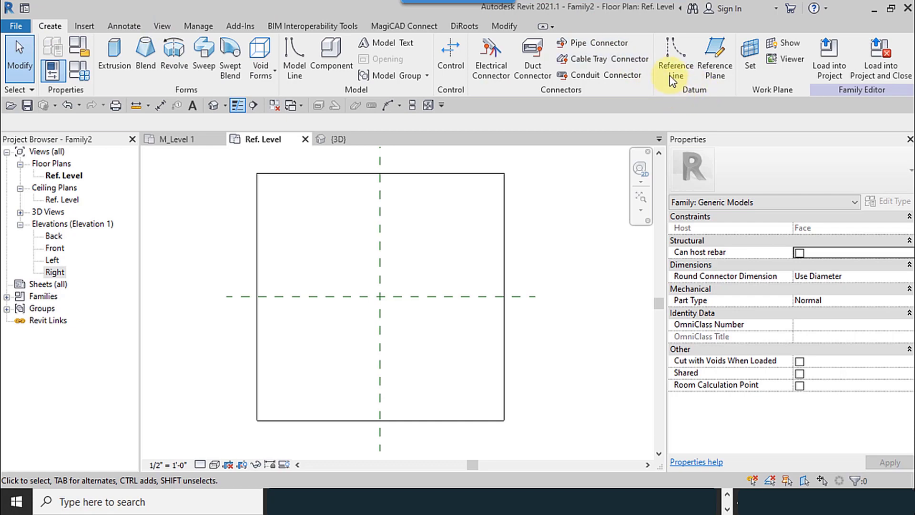
pyautogui.click(721, 78)
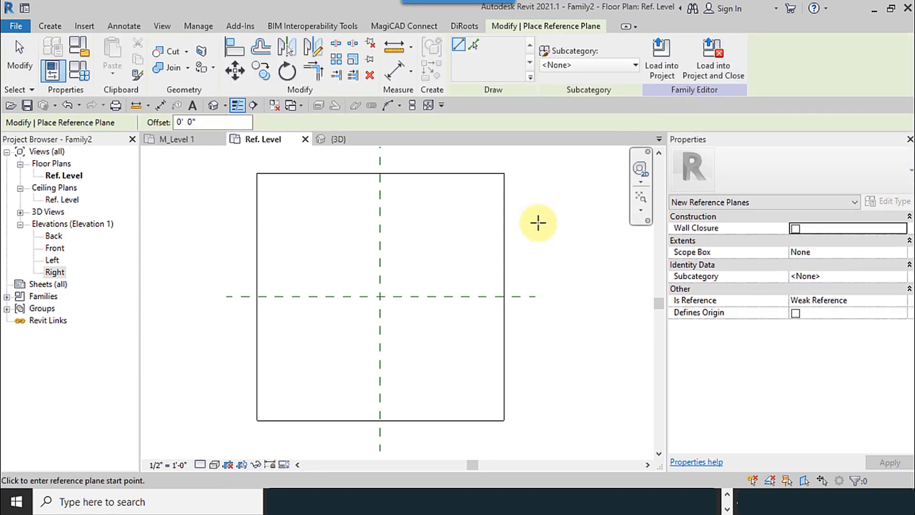
pyautogui.moveTo(429, 245); pyautogui.dragTo(470, 225, button='middle')
pyautogui.click(351, 254)
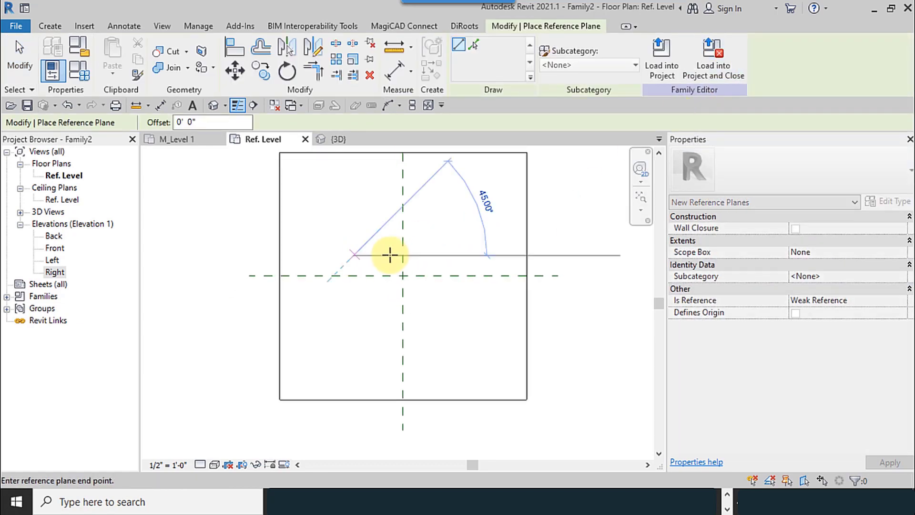
pyautogui.click(440, 254)
pyautogui.scroll(3, 370, 286)
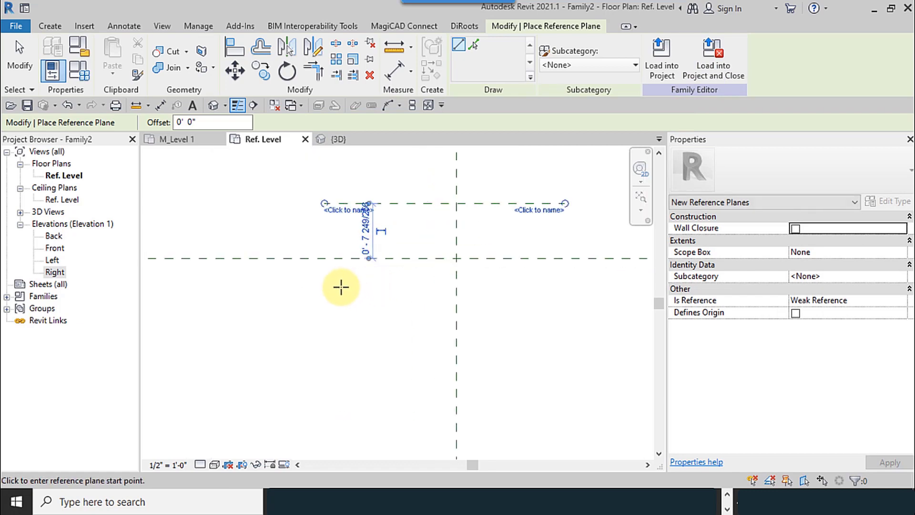
pyautogui.click(323, 278)
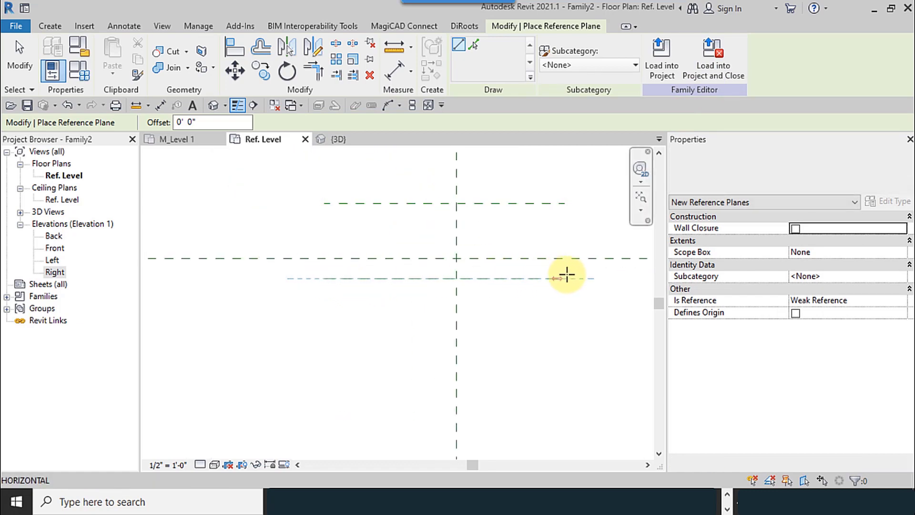
pyautogui.click(567, 273)
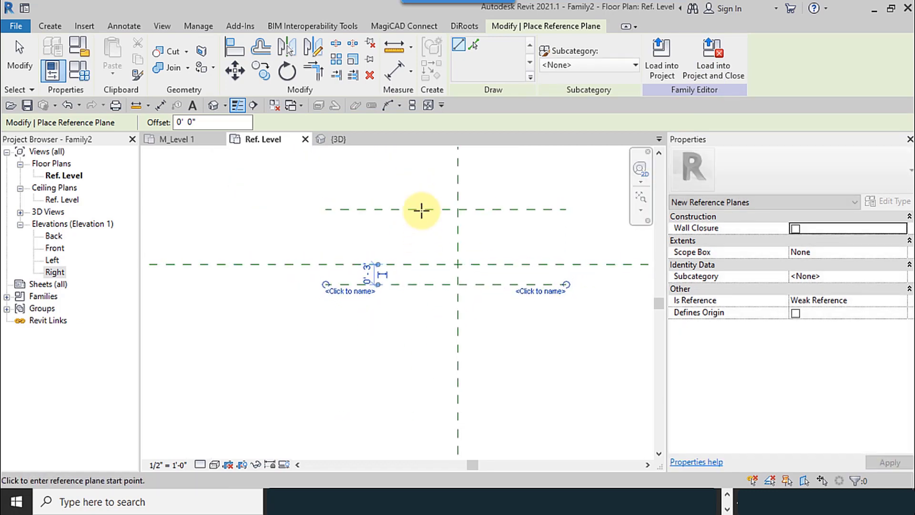
# Draw two vertical reference planes crossing the horizontal ones, one left of the Center (Left/Right) plane and one about 5" to its right.
pyautogui.click(418, 173)
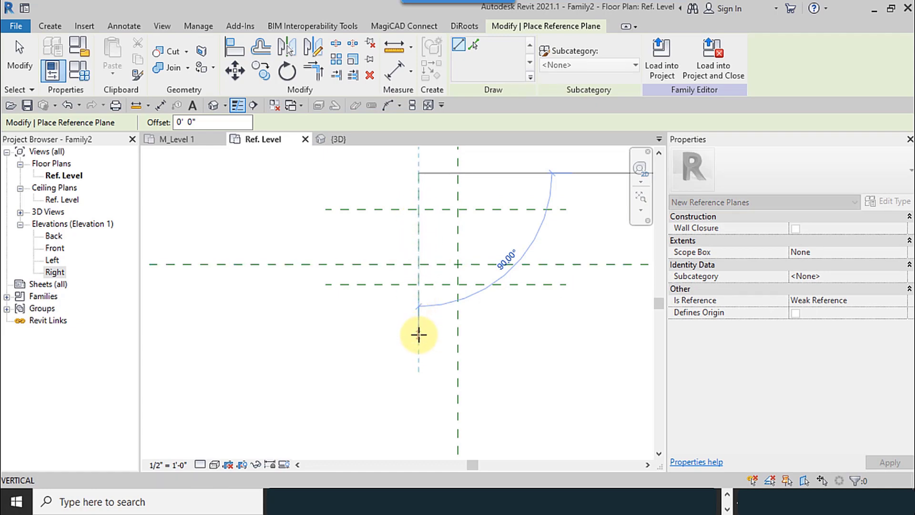
pyautogui.click(419, 333)
pyautogui.click(492, 174)
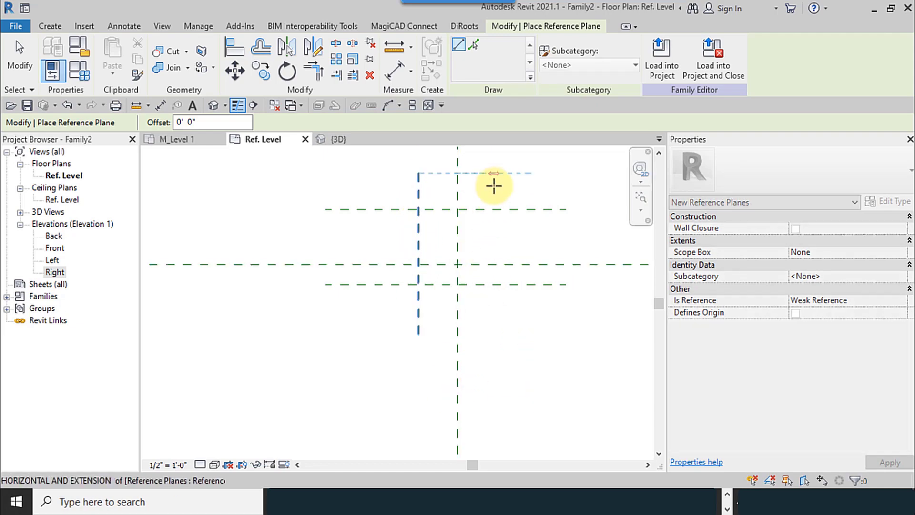
pyautogui.click(493, 318)
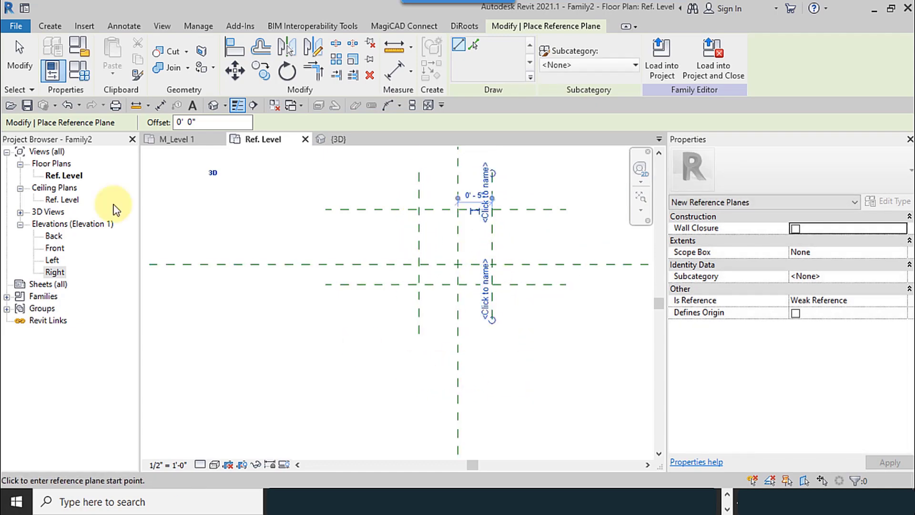
pyautogui.click(16, 70)
pyautogui.moveTo(394, 240); pyautogui.dragTo(355, 272, button='middle')
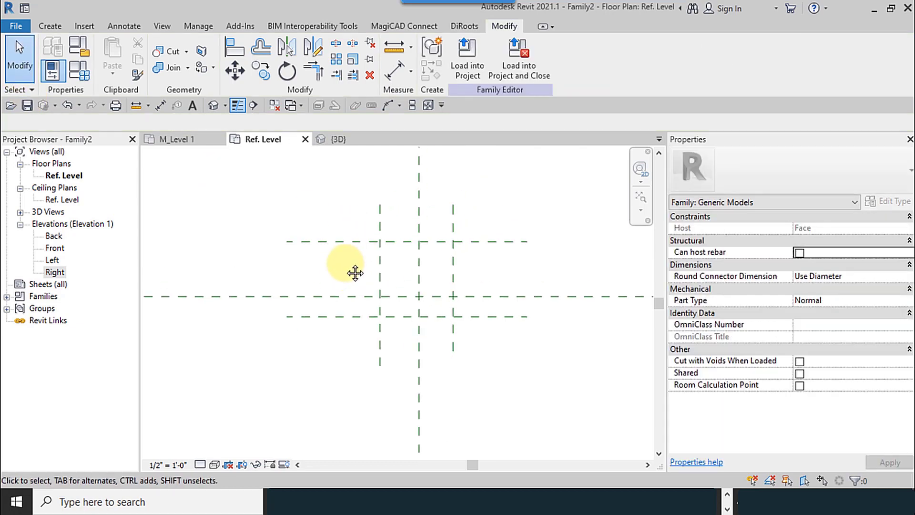